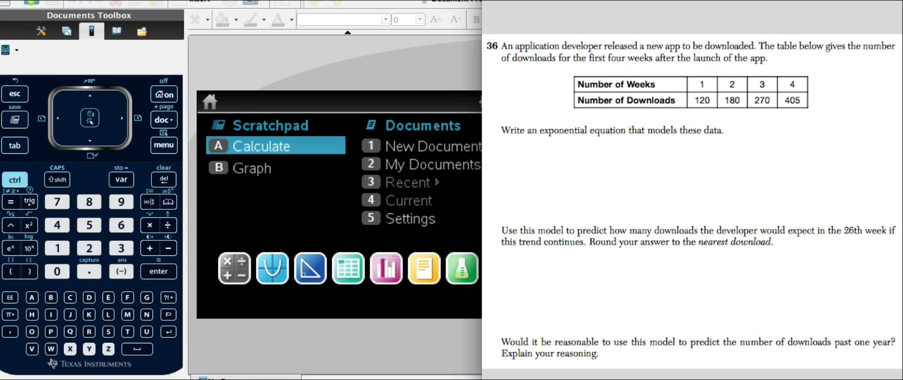
Open a new Lists & Spreadsheet page and name column A 'wks' and column B 'dl'
left_click(411, 356)
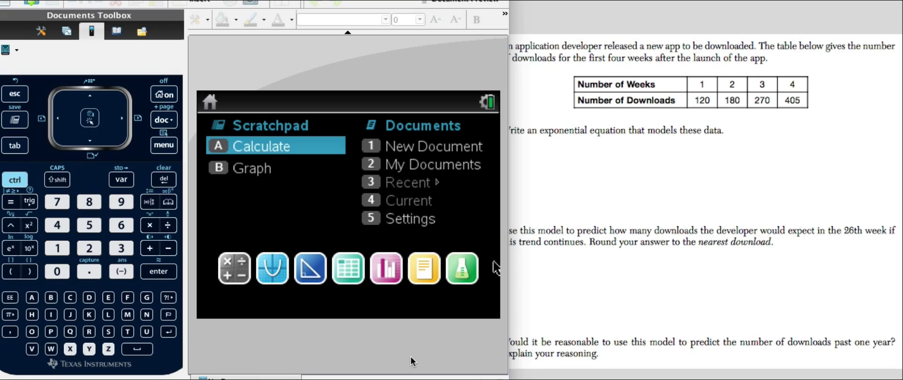
left_click(346, 267)
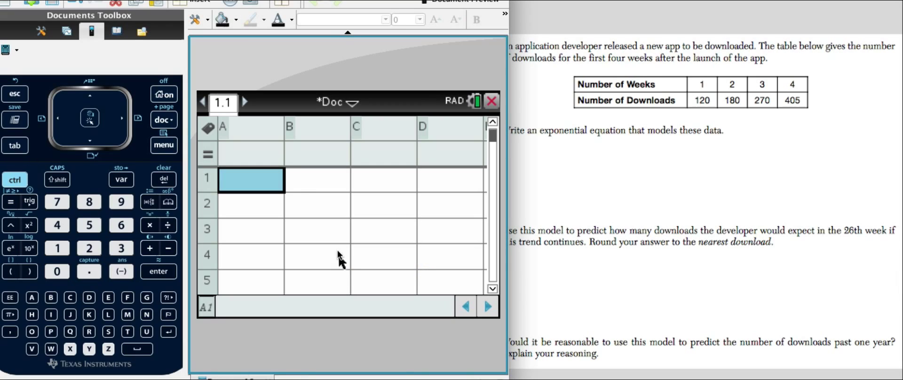
left_click(260, 133)
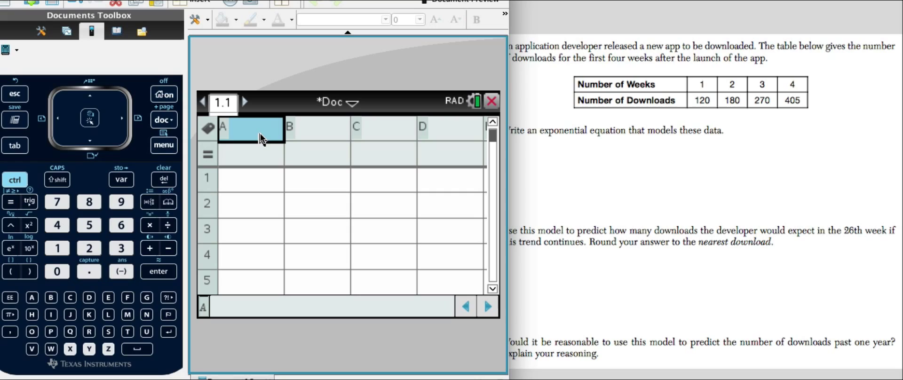
type("wks")
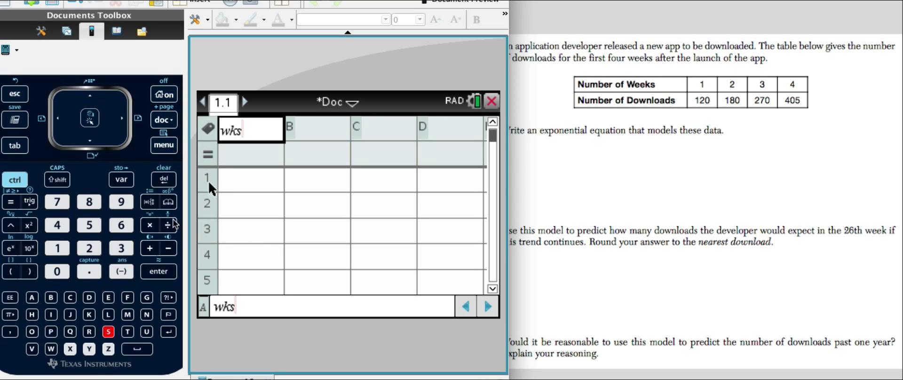
left_click(149, 273)
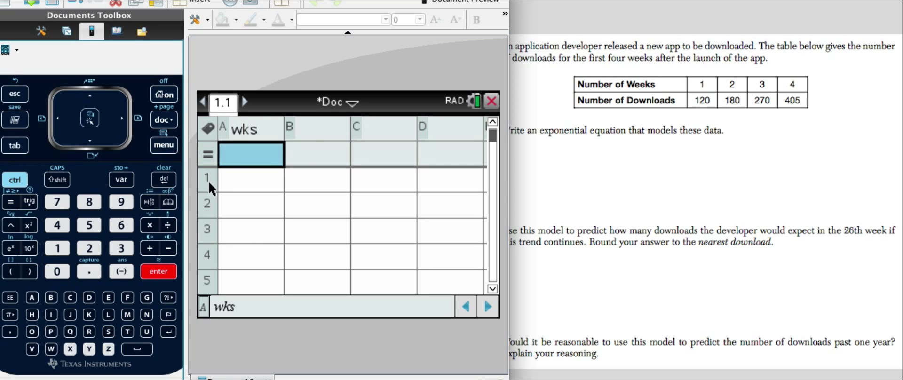
left_click(309, 137)
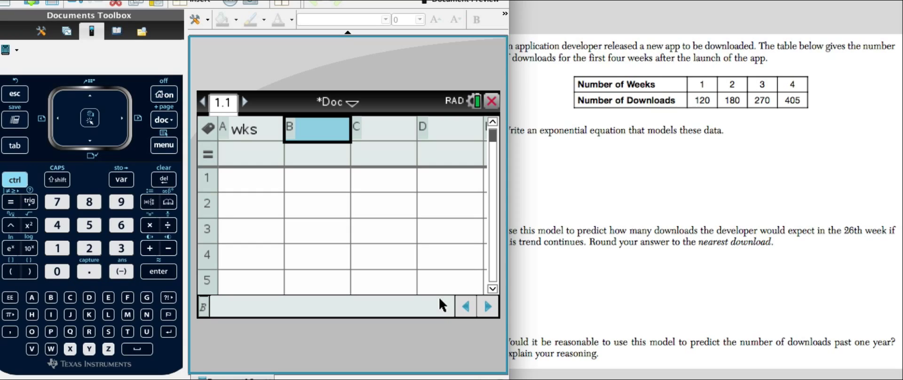
type("dl")
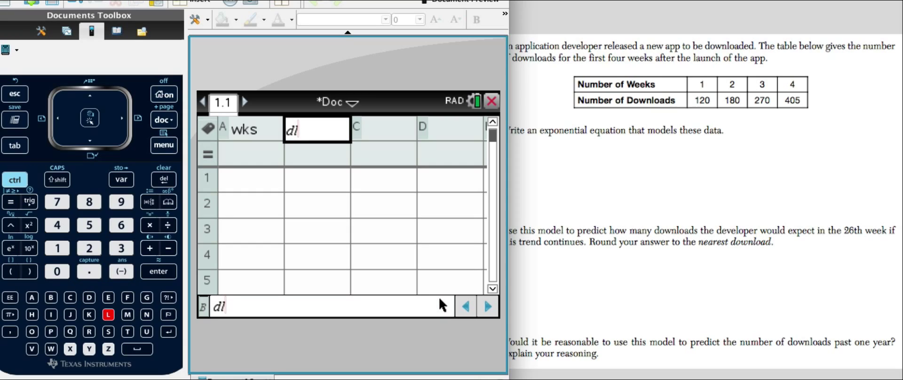
left_click(69, 141)
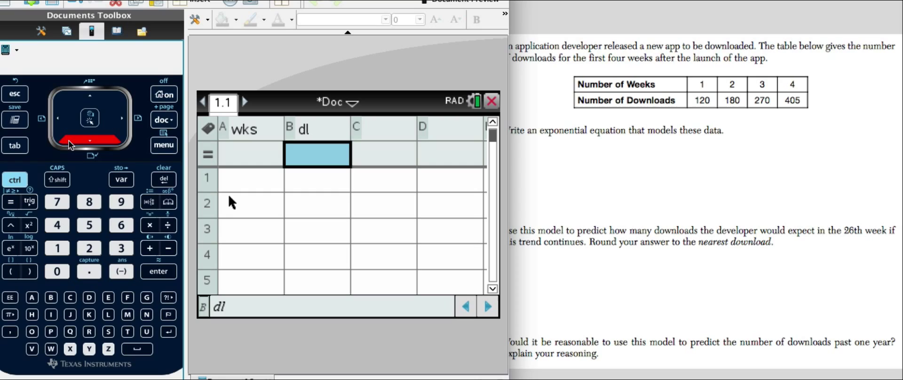
Enter weeks 1, 2, 3 and 4 into cells A1–A4 of the wks column
left_click(62, 124)
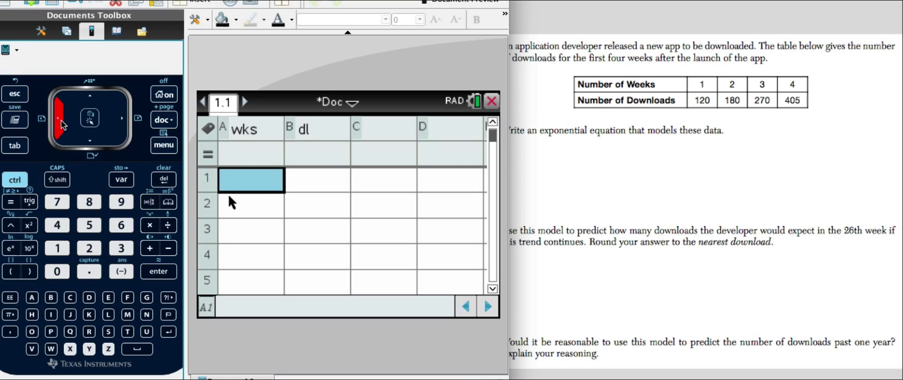
type("1")
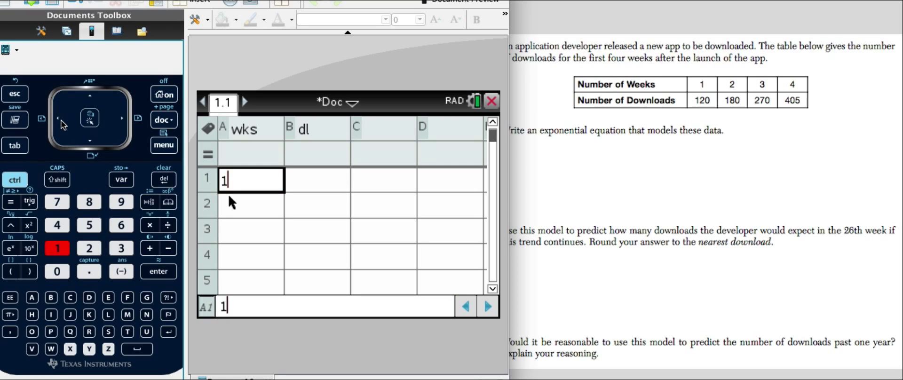
key("Return")
type("2")
key("Return")
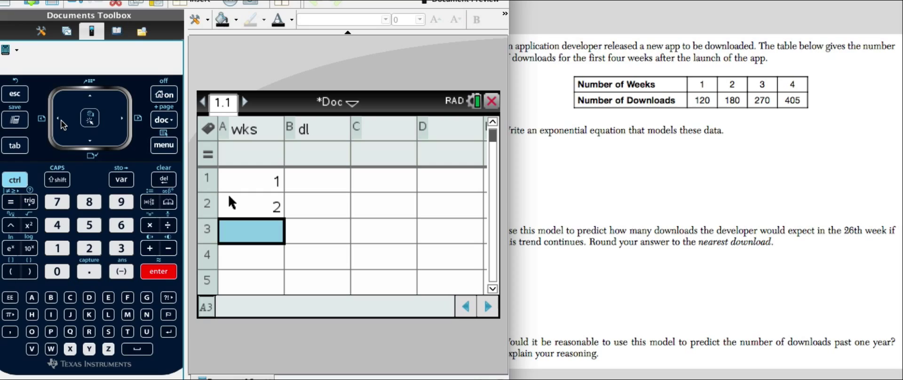
type("3")
key("Return")
type("4")
key("Return")
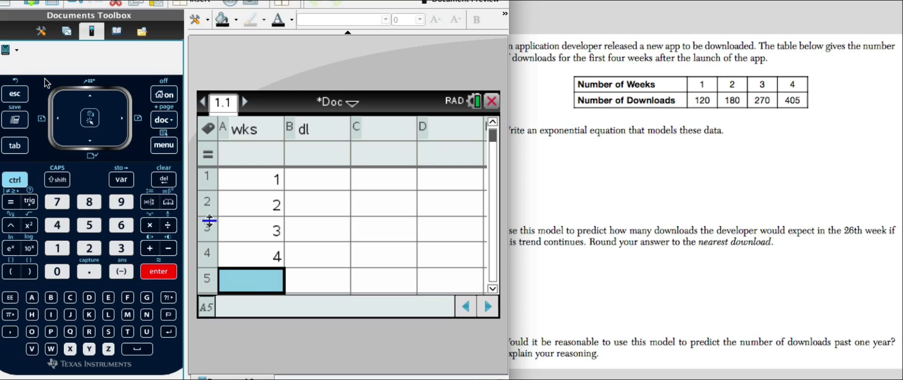
Enter download counts 120, 180, 270 and 405 into cells B1–B4 of the dl column
left_click(123, 112)
left_click(97, 98)
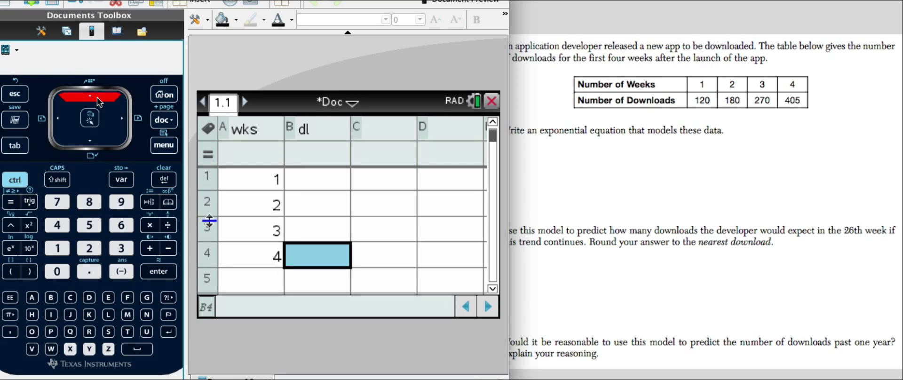
left_click(97, 97)
left_click(97, 98)
left_click(96, 98)
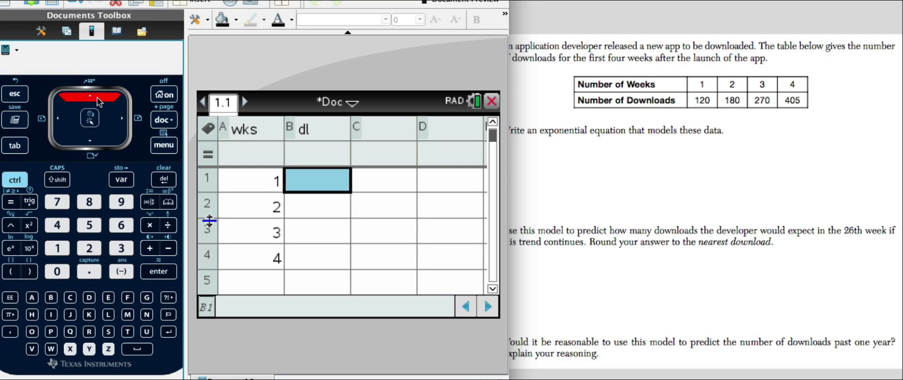
type("120")
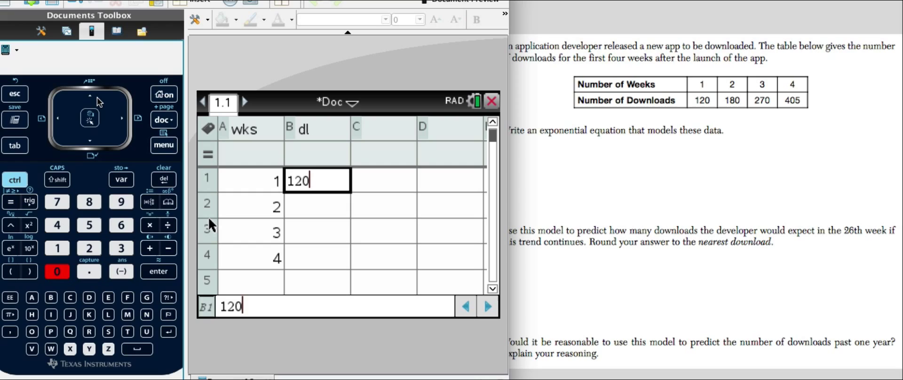
key("Return")
type("1")
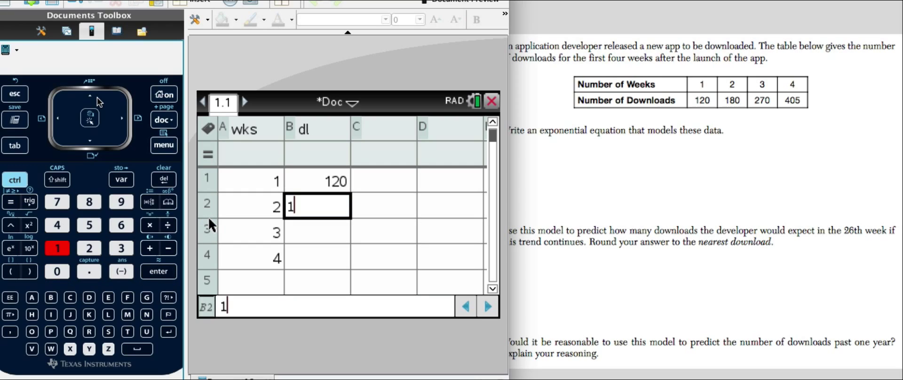
type("80")
key("Return")
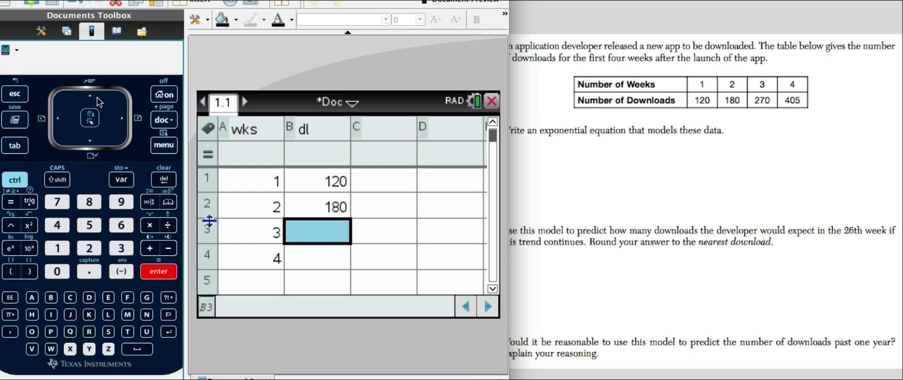
type("270")
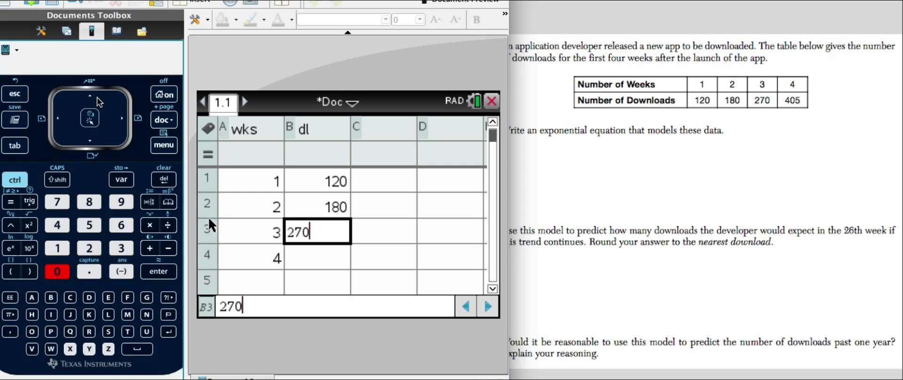
key("Return")
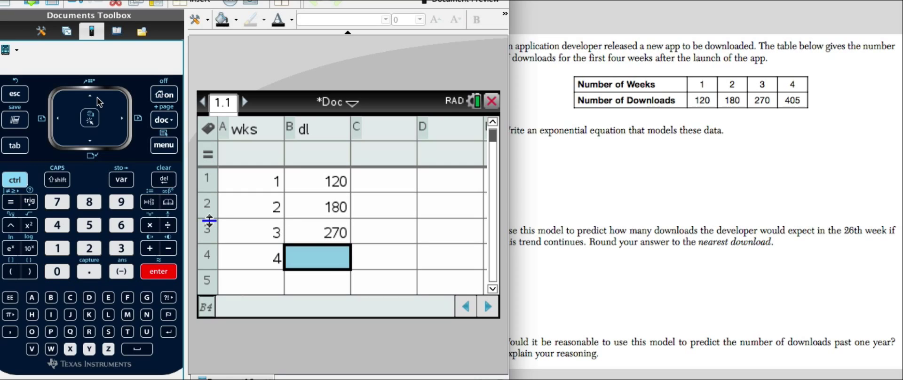
type("405")
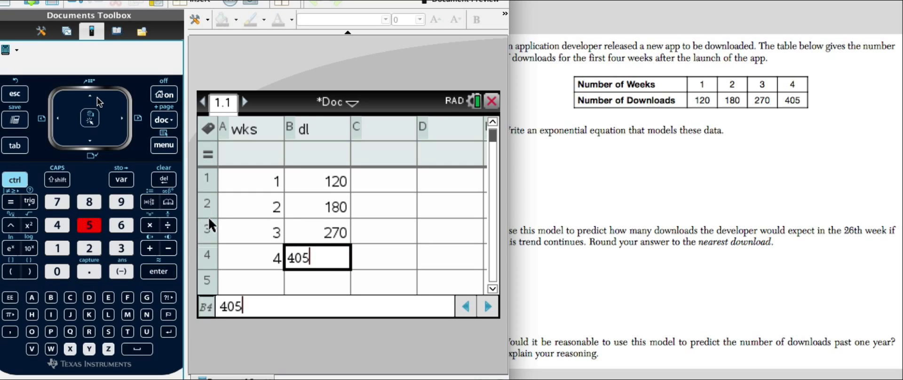
key("Return")
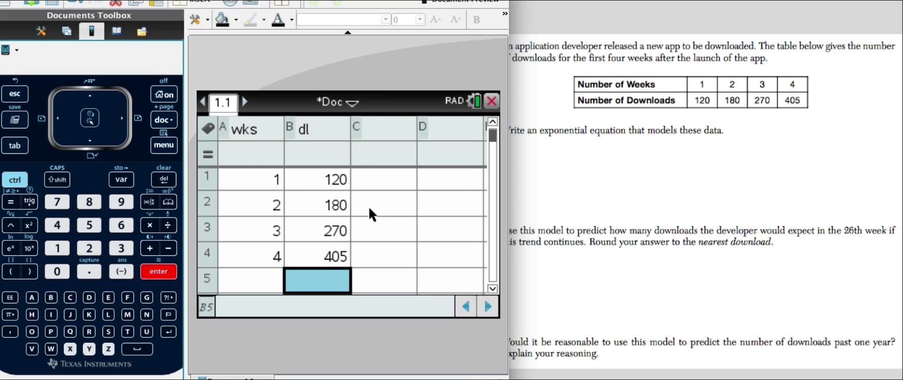
Run an Exponential Regression with X List wks and Y List dl, yielding a≈80, b≈1.5
left_click(401, 183)
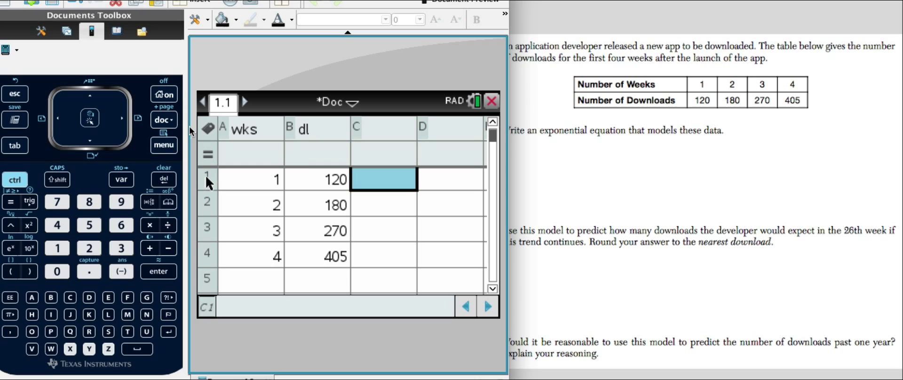
left_click(175, 148)
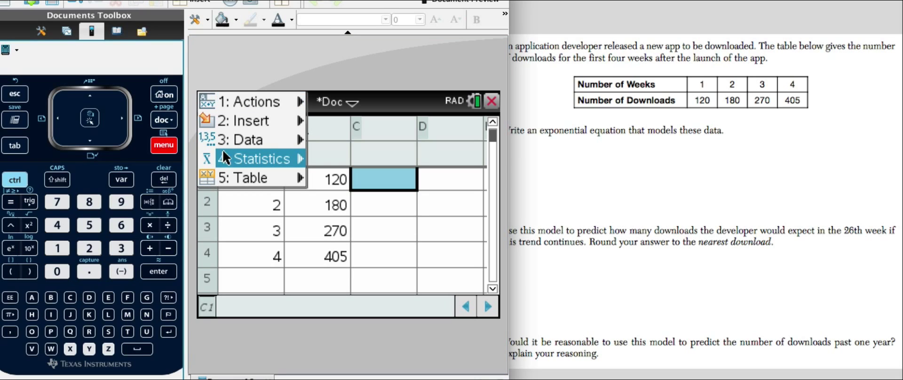
mouse_move(243, 153)
mouse_move(423, 159)
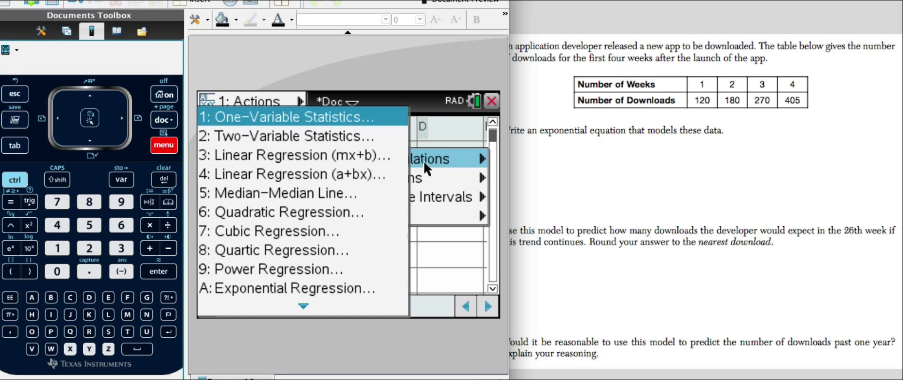
scroll(311, 301, "down", 3)
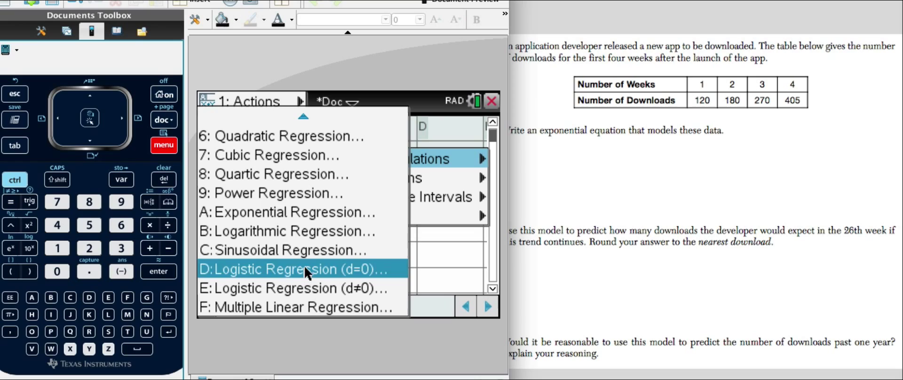
left_click(293, 211)
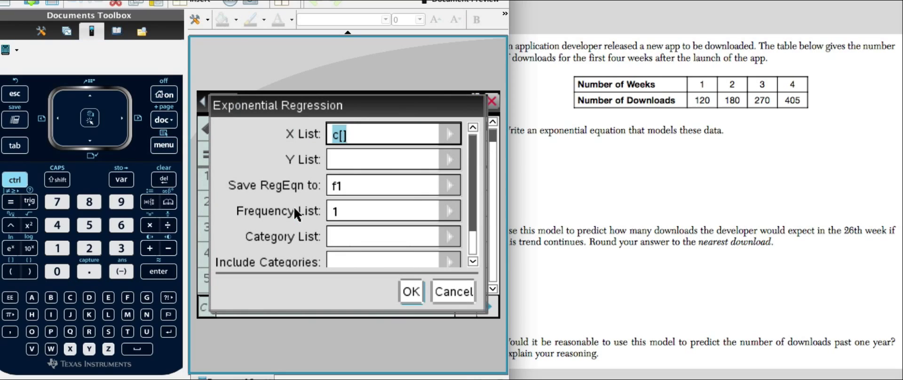
left_click(452, 133)
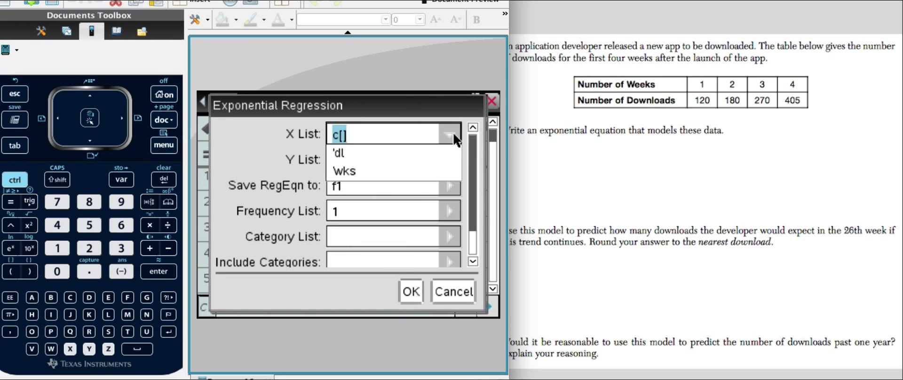
left_click(388, 172)
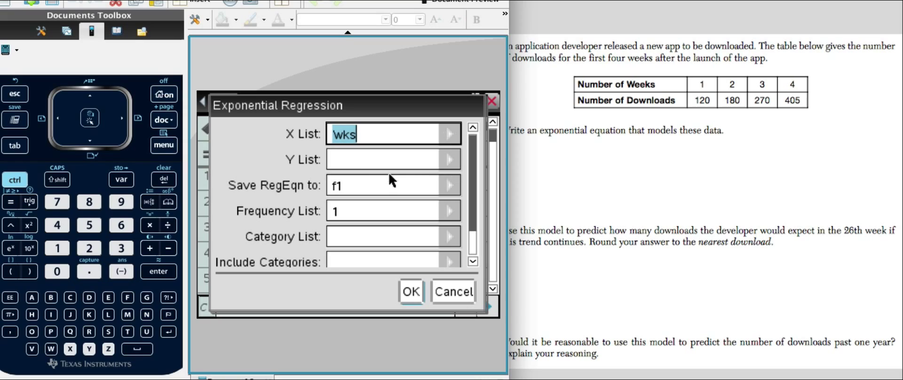
left_click(442, 160)
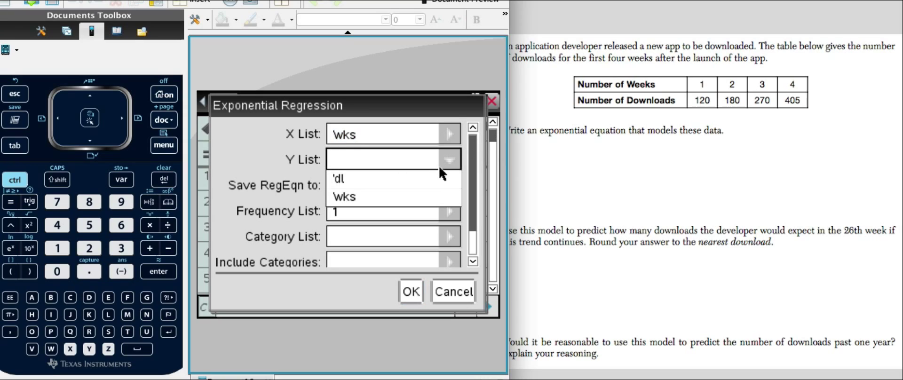
left_click(407, 182)
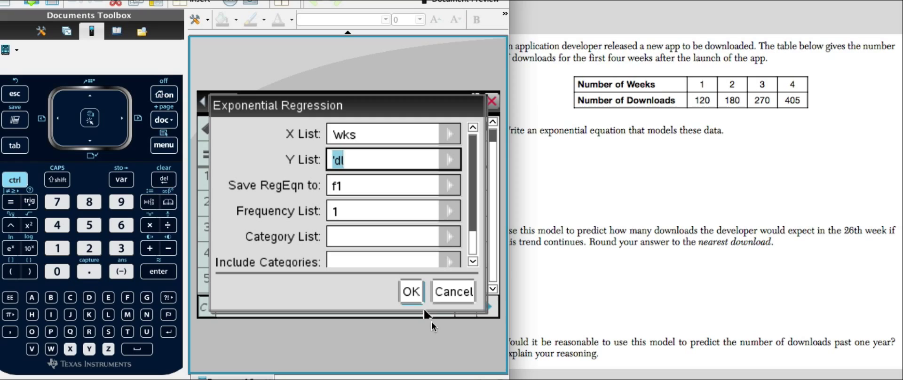
left_click(417, 289)
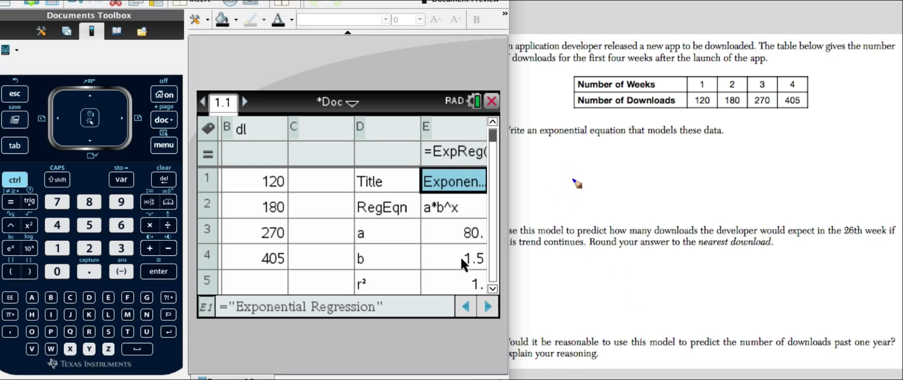
Handwrite f(x)=80(1.5)^x on the worksheet below the exponential-equation question
mouse_move(553, 168)
left_mouse_down()
mouse_move(546, 187)
mouse_move(553, 178)
mouse_move(556, 192)
mouse_move(589, 180)
mouse_move(606, 194)
mouse_move(616, 178)
mouse_move(625, 189)
mouse_move(634, 177)
mouse_move(658, 181)
mouse_move(652, 194)
mouse_move(660, 185)
left_mouse_up()
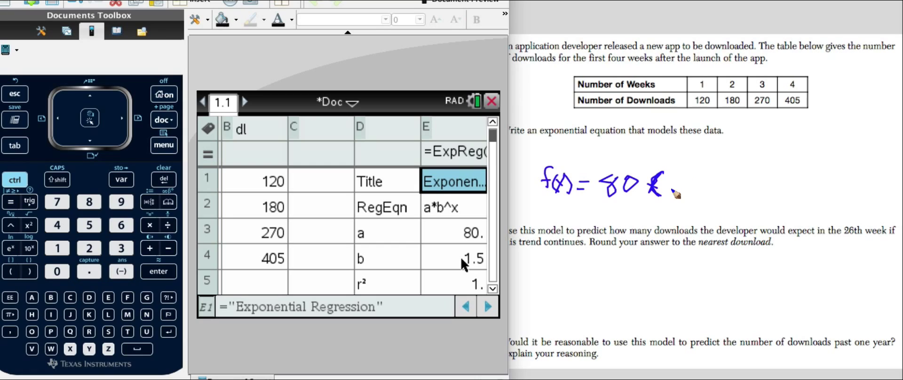
mouse_move(672, 176)
left_mouse_down()
mouse_move(693, 193)
mouse_move(701, 174)
mouse_move(708, 193)
mouse_move(722, 172)
left_mouse_up()
left_click(677, 189)
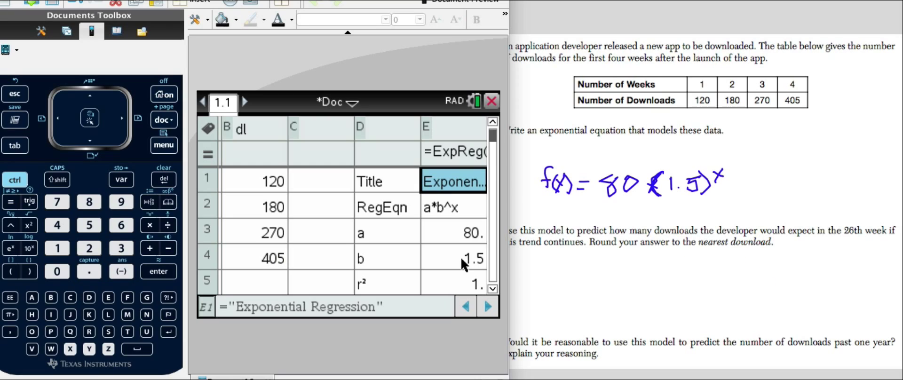
left_click(638, 306)
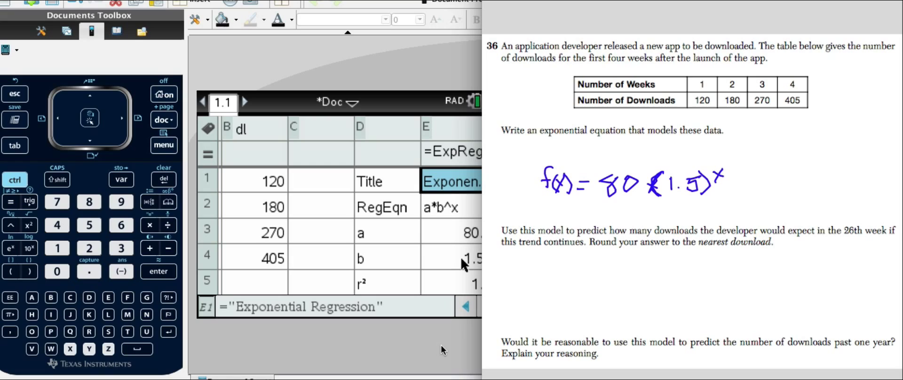
left_click(431, 334)
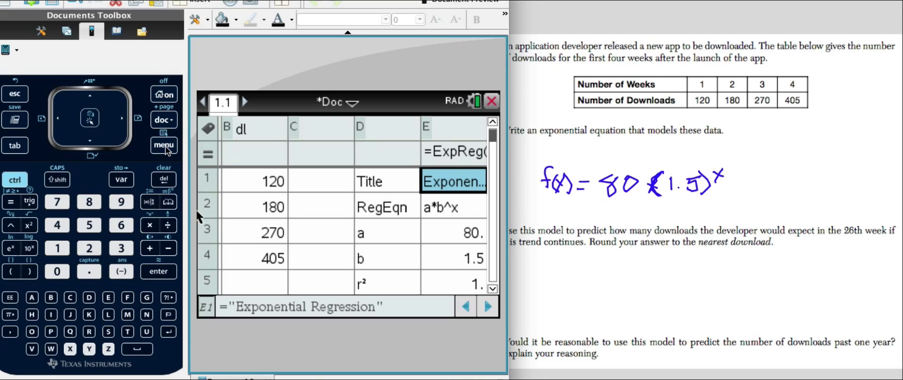
Add a new Calculator page to the document
left_click(15, 180)
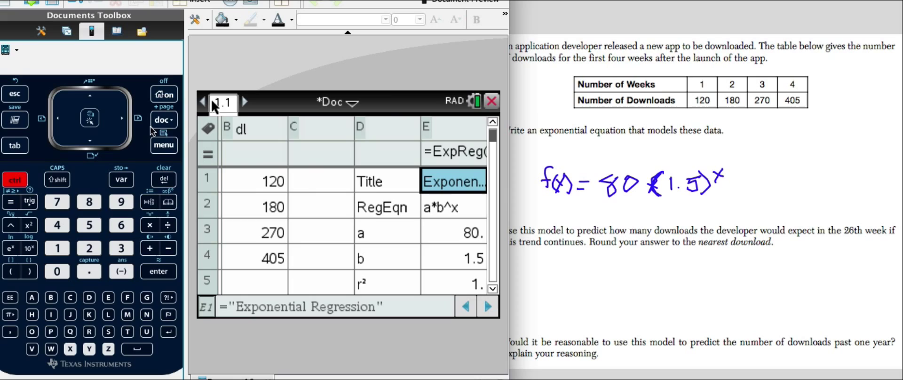
left_click(164, 120)
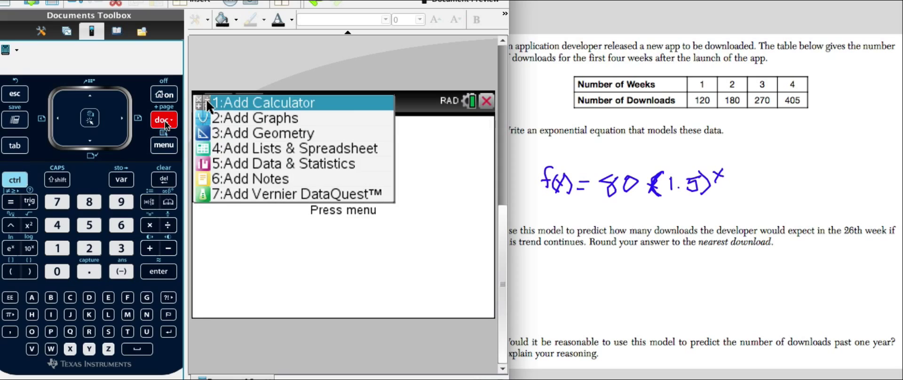
left_click(283, 105)
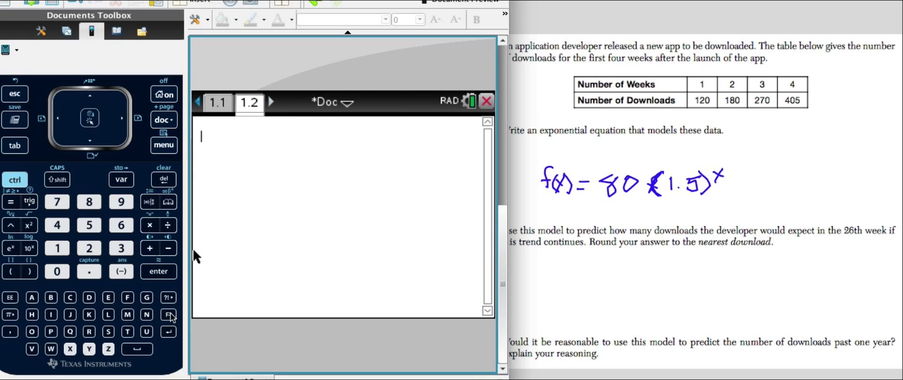
Evaluate 80×1.5^26 for week 26, giving about 3.03014E6
left_click(92, 199)
left_click(64, 271)
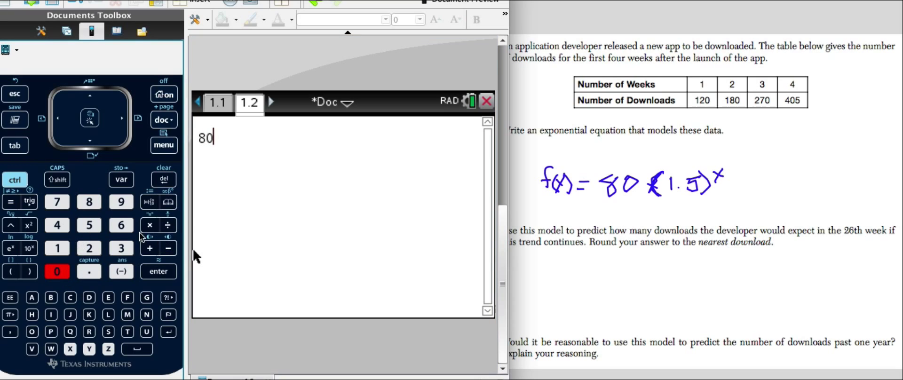
left_click(149, 224)
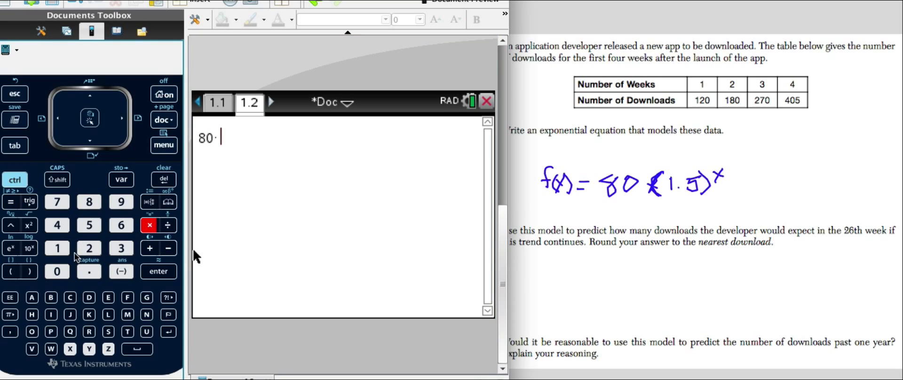
left_click(60, 247)
left_click(89, 271)
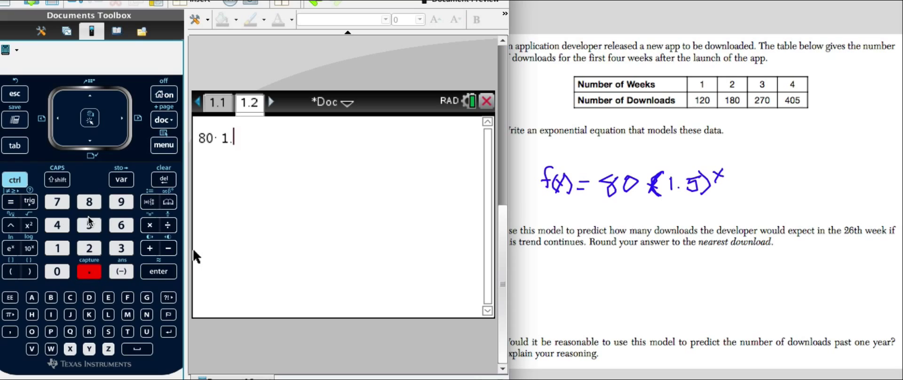
left_click(90, 222)
left_click(11, 226)
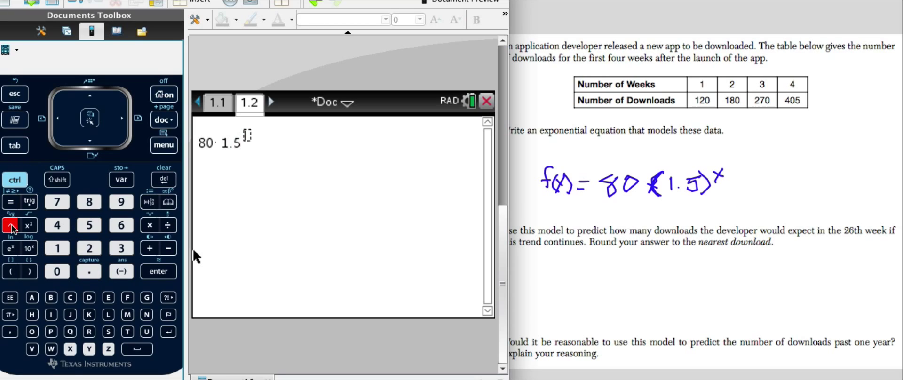
left_click(89, 250)
left_click(117, 227)
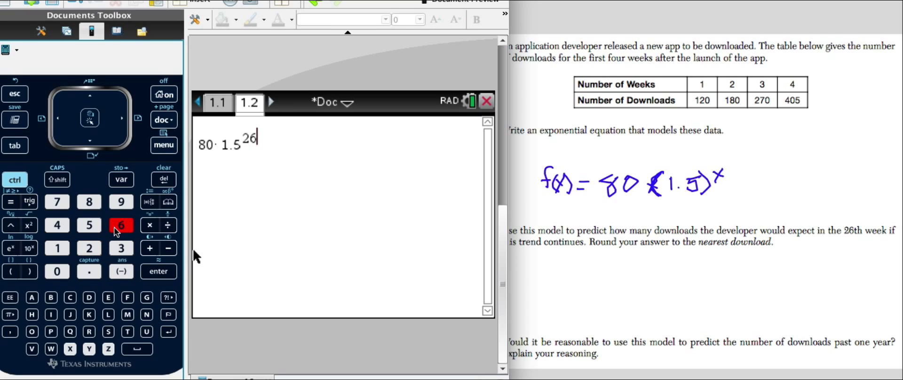
left_click(155, 271)
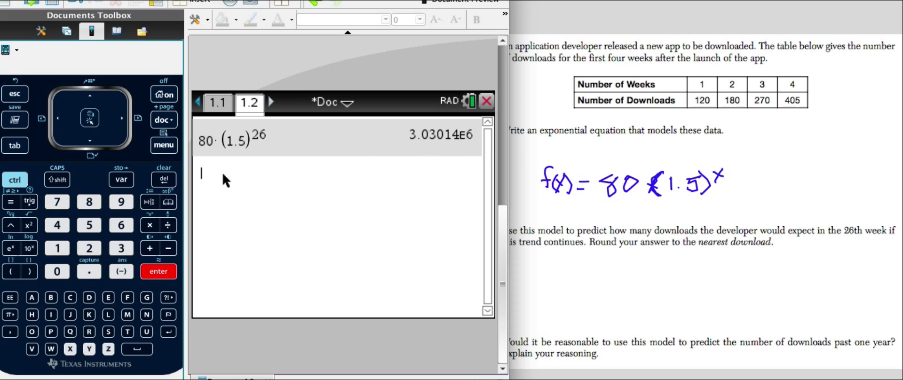
Convert the week-26 answer to decimal, showing 3030140.1952851
left_click(166, 145)
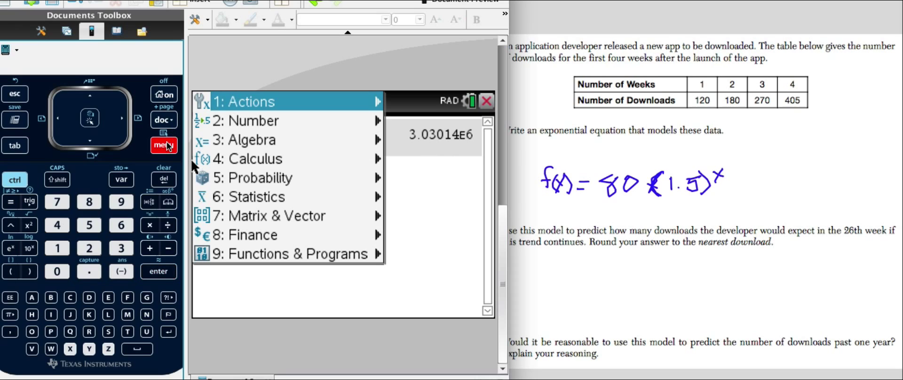
left_click(250, 123)
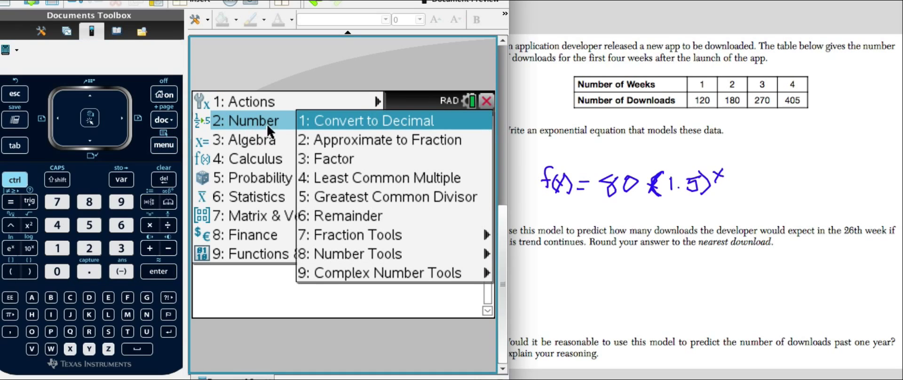
left_click(371, 121)
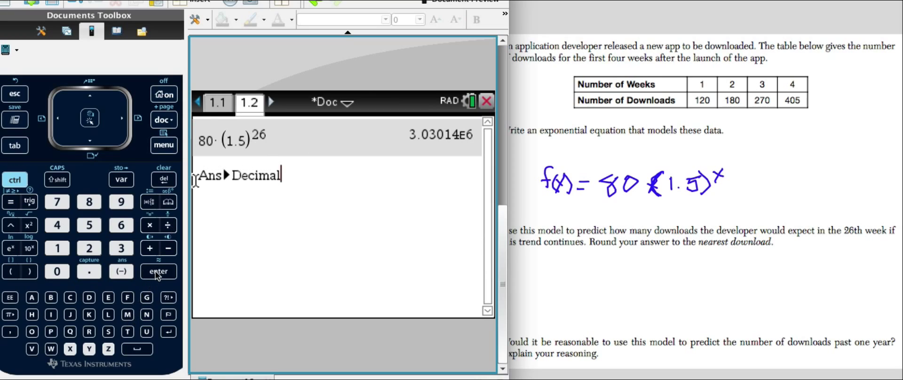
key("Return")
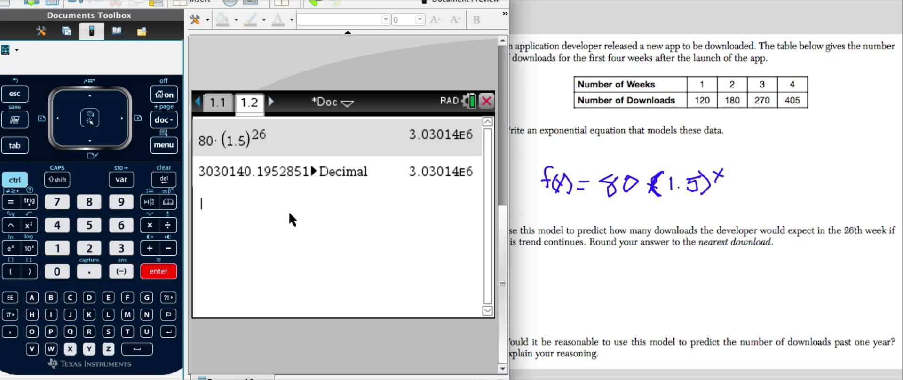
Evaluate 80×1.5^52 for week 52, giving about 1.14772E11
left_click(616, 274)
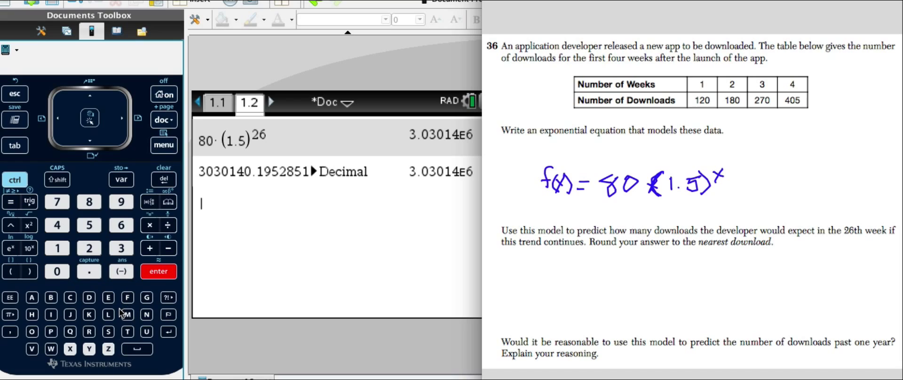
left_click(85, 205)
left_click(62, 272)
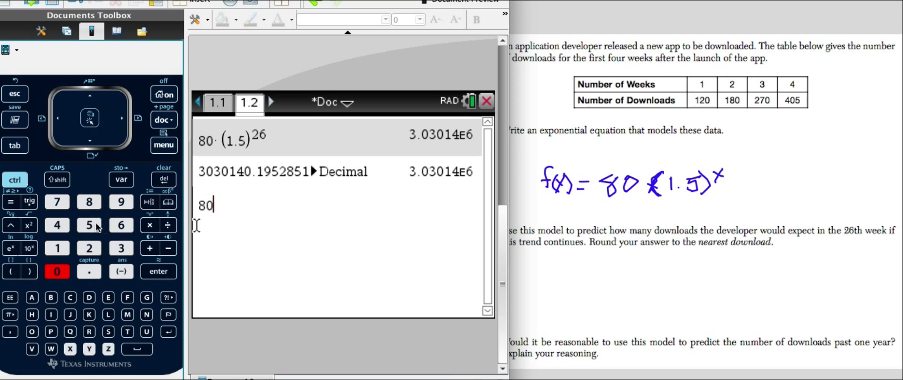
left_click(147, 228)
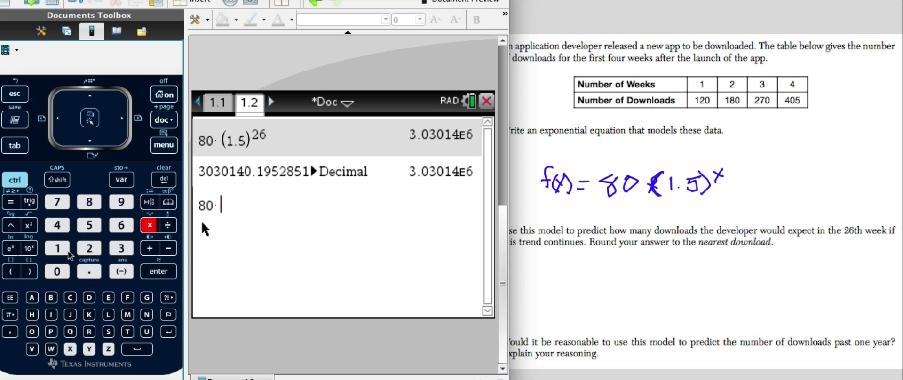
left_click(66, 252)
left_click(82, 272)
left_click(89, 225)
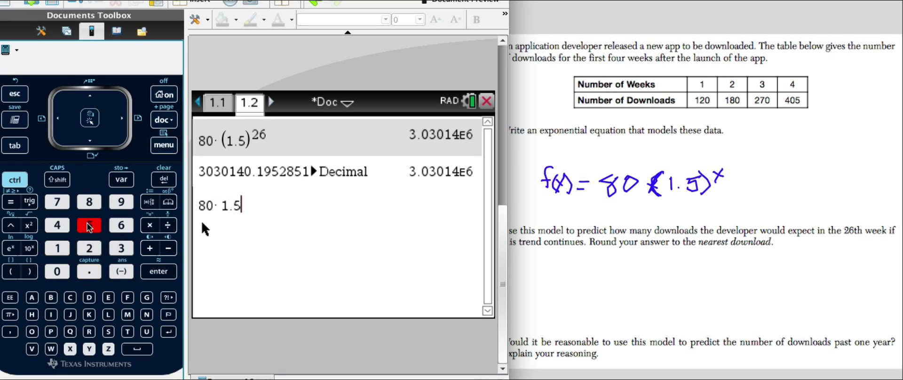
left_click(12, 226)
left_click(92, 231)
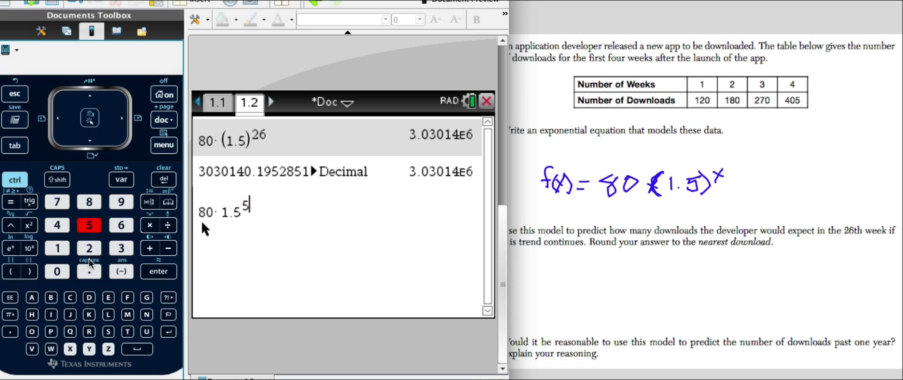
left_click(90, 249)
left_click(149, 275)
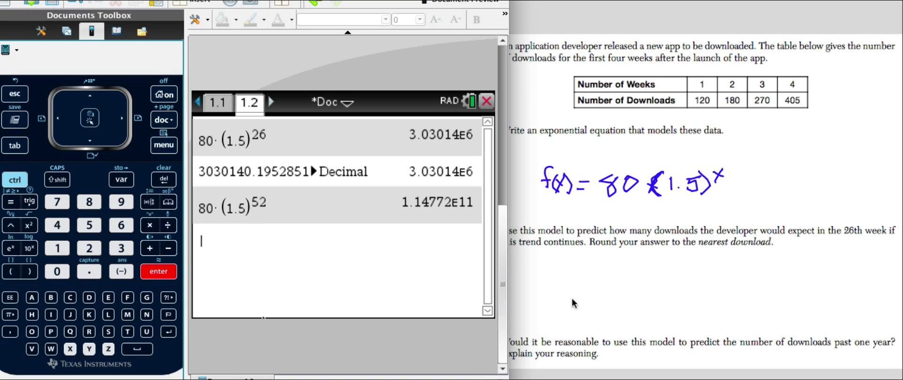